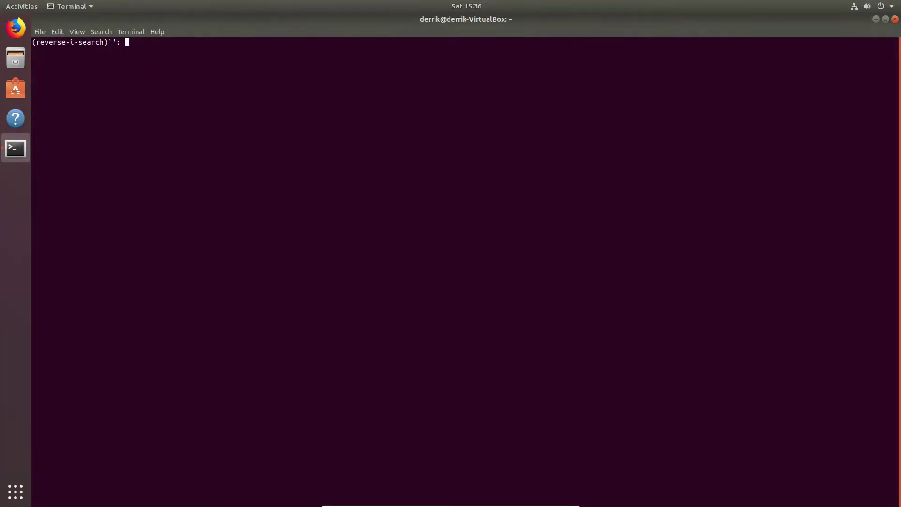
- Cancel the reverse history search and clear the terminal
key(ctrl+c)
text(clear)
key(Return)
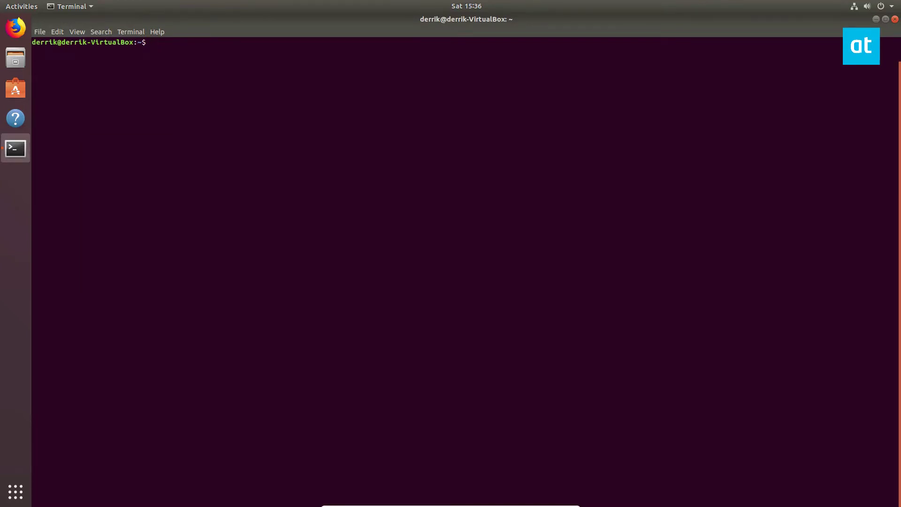
- Change to the ~/Downloads directory and list its contents
text(cd ~/Do)
key(Tab)
key(Return)
text(ls)
key(Return)
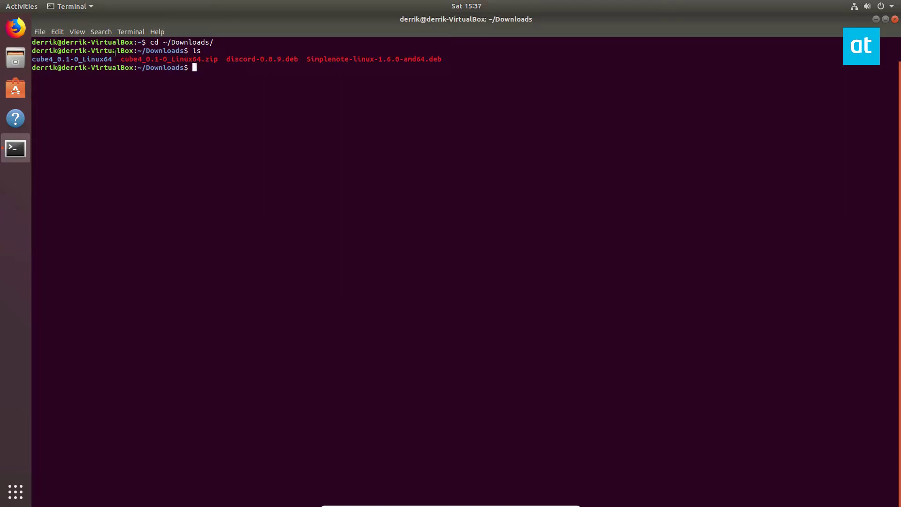
- Change into the cube4_0.1-0_Linux64 directory and list its contents
text(cd cu)
key(Tab)
key(Return)
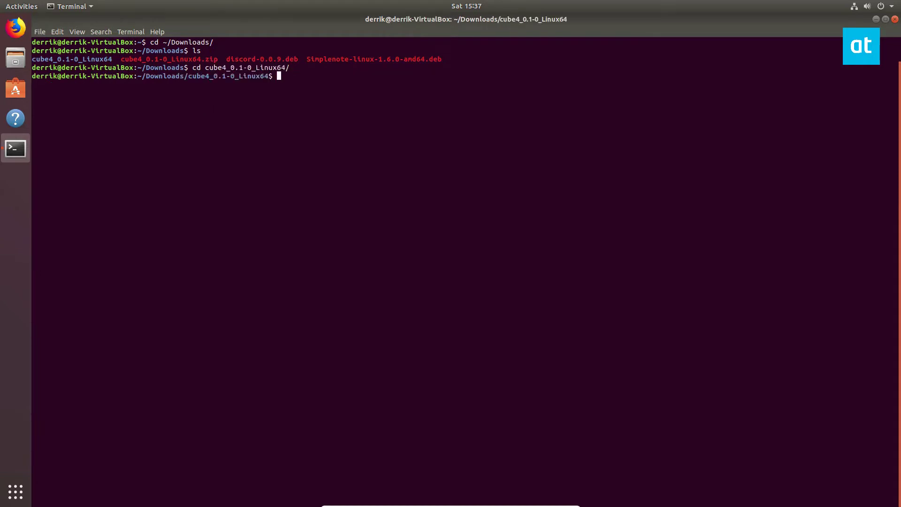
text(ls)
key(Return)
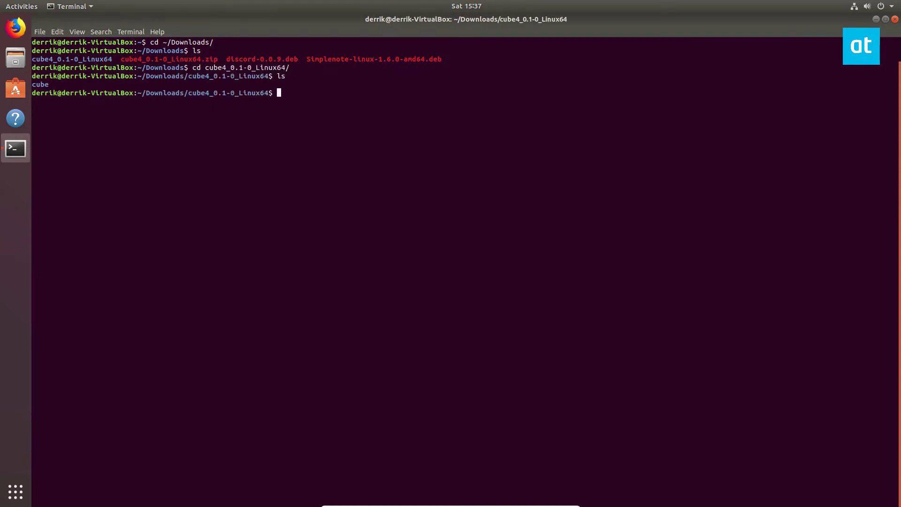
- Change into the cube subdirectory and list its contents
text(.d cu)
key(Tab)
key(Return)
text(ls)
key(Return)
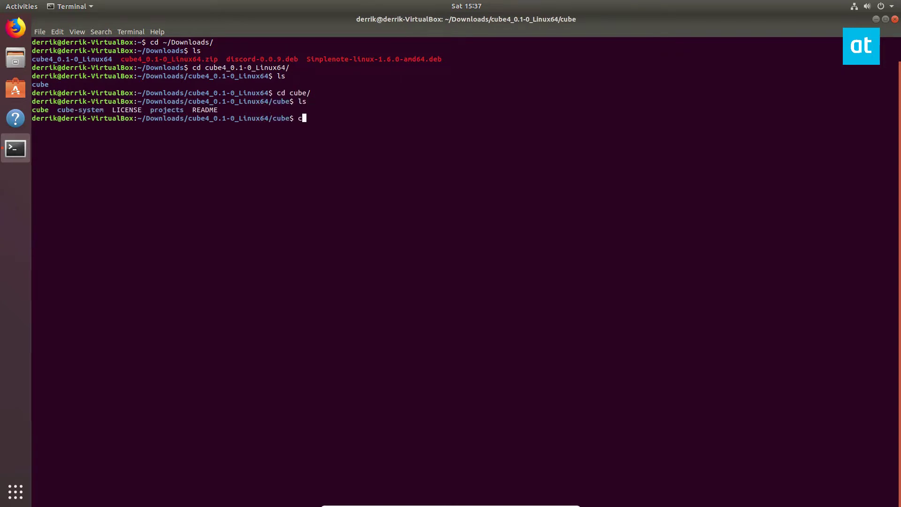
- Launch Camicri Cube with ./cube and check the list of existing projects
text(./cube)
key(Return)
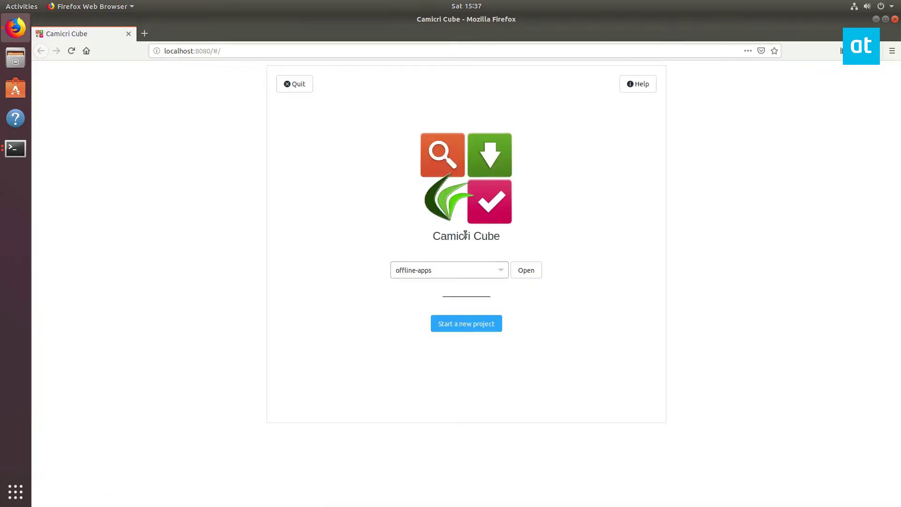
click(503, 270)
click(503, 270)
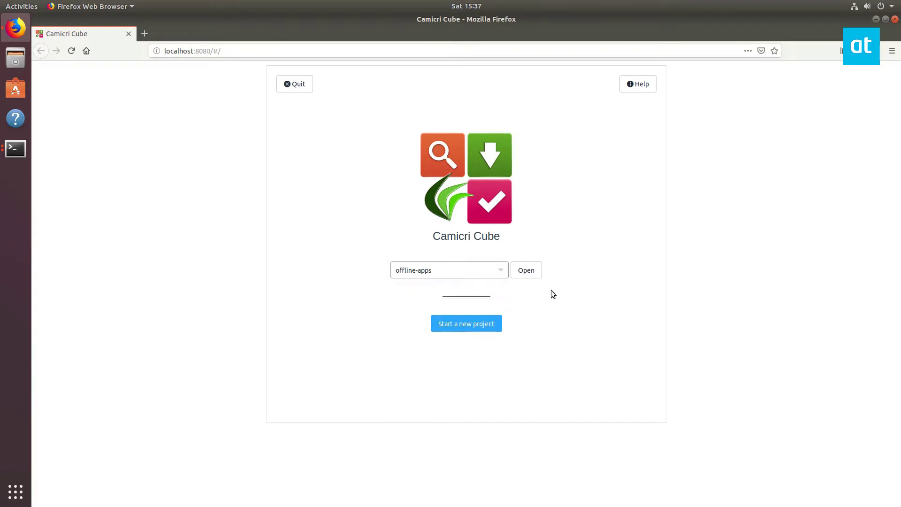
- Create a new Camicri Cube project named offline and open it
click(473, 325)
click(436, 271)
text(offline)
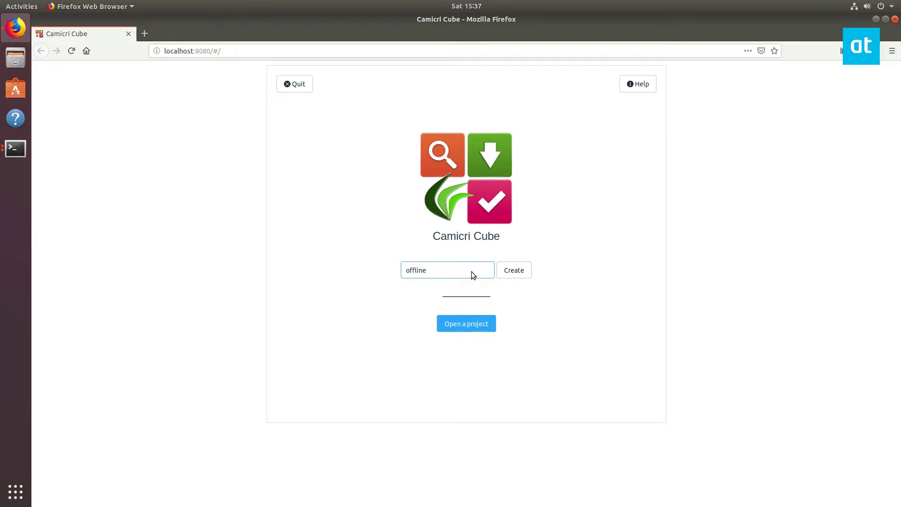
click(511, 272)
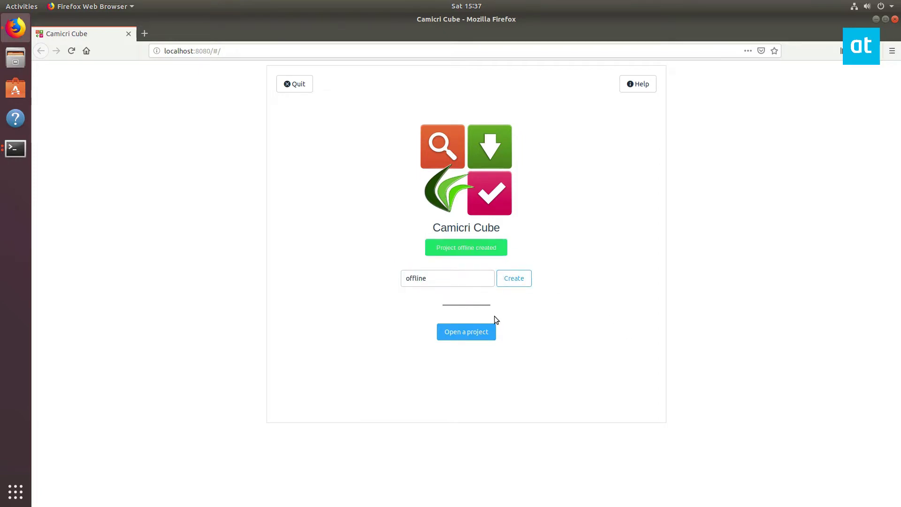
click(527, 282)
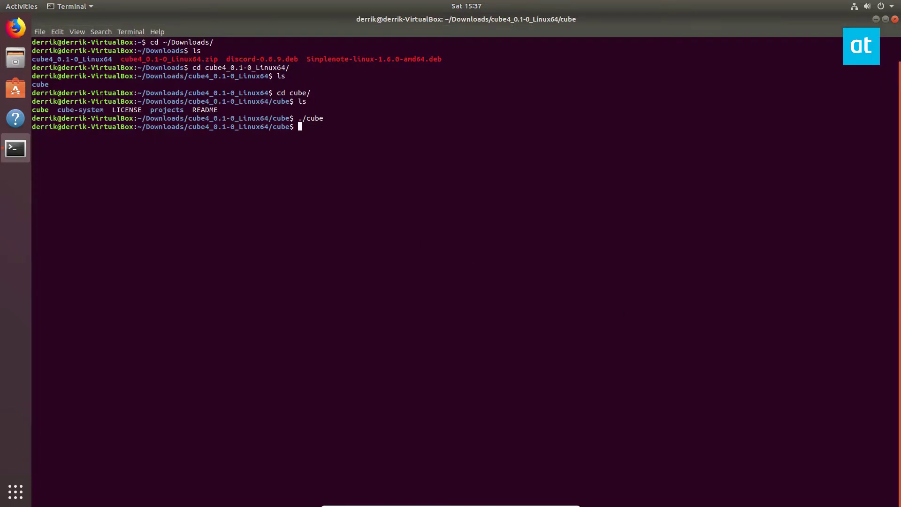
- Switch to the terminal, run ./cube again and minimize the terminal window
key(Up)
key(Return)
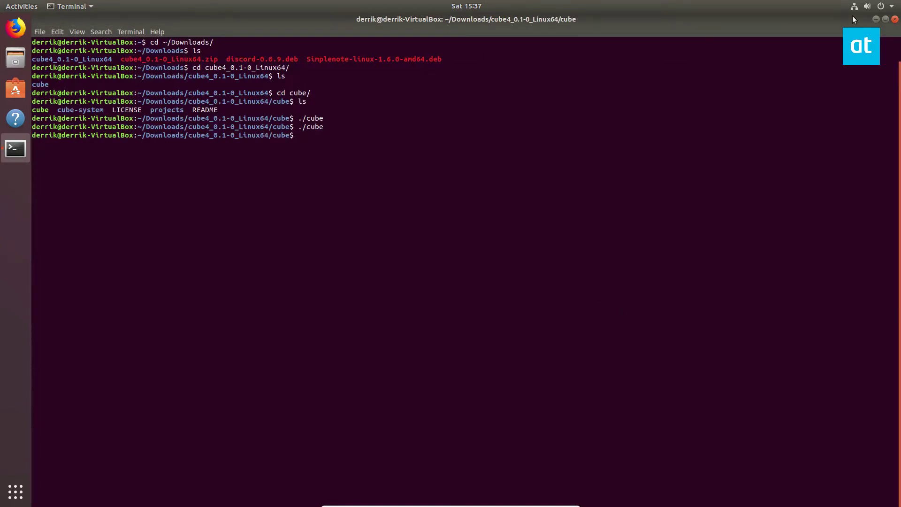
click(876, 19)
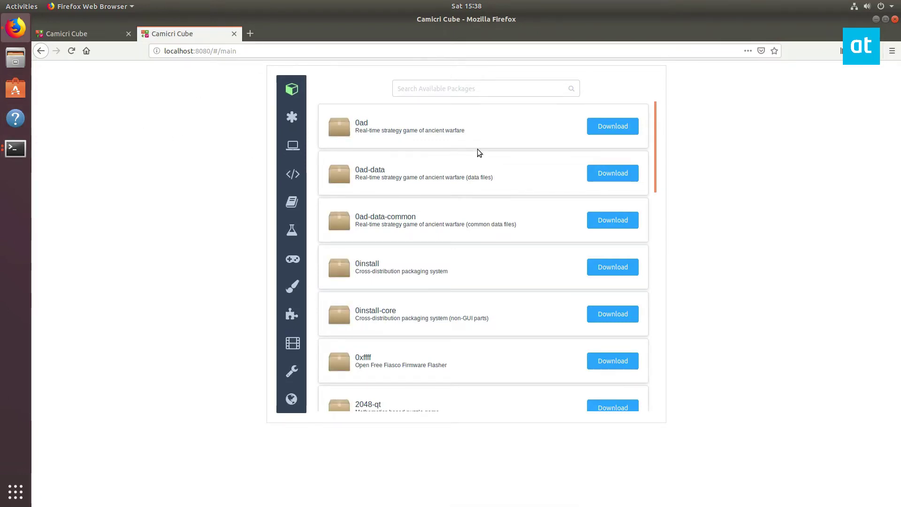
- Browse the available packages and search them for midori
mouse_move(467, 230)
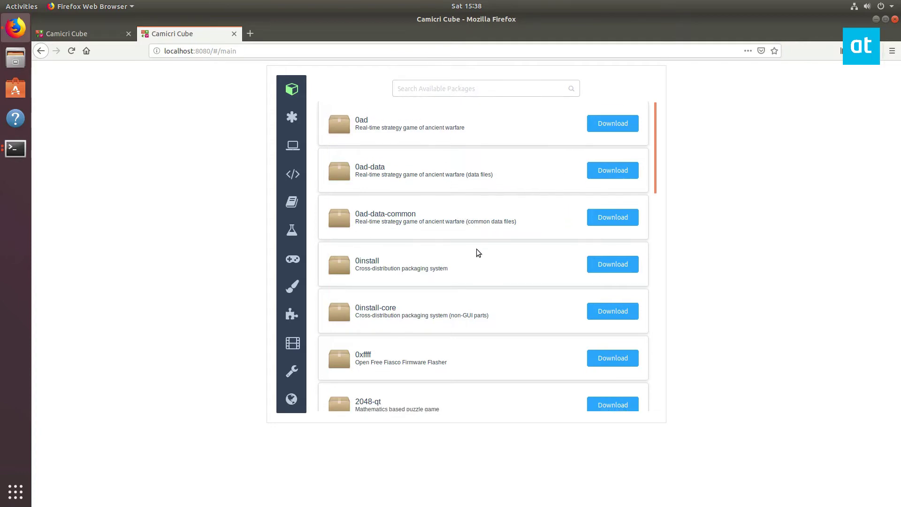
scroll(477, 248, down, 4)
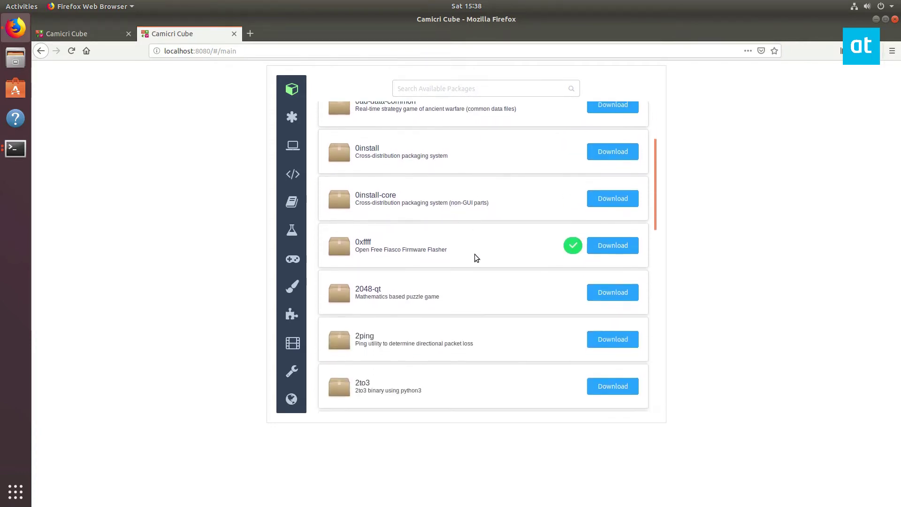
scroll(474, 253, up, 3)
click(443, 90)
text(midori)
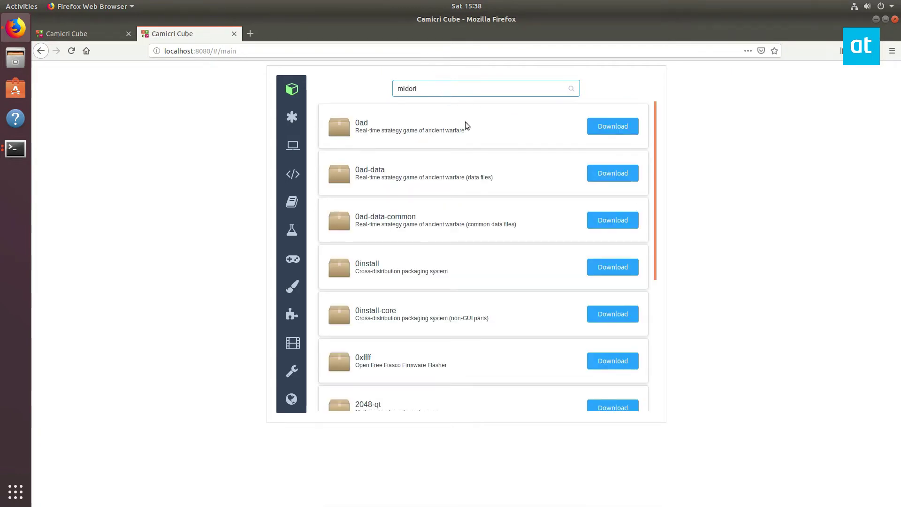
click(571, 88)
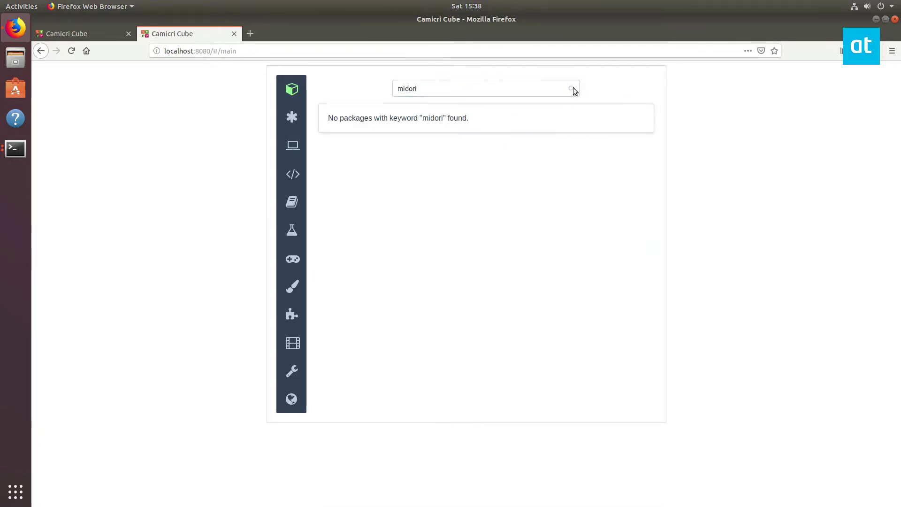
- Search the available packages for chromium and download chromium-browser with its dependencies
double_click(402, 94)
key(BackSpace)
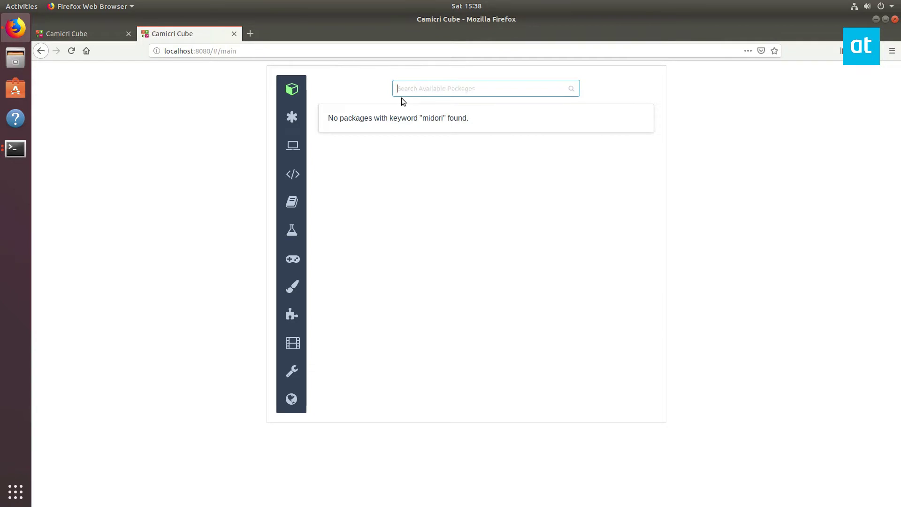
text(chromium)
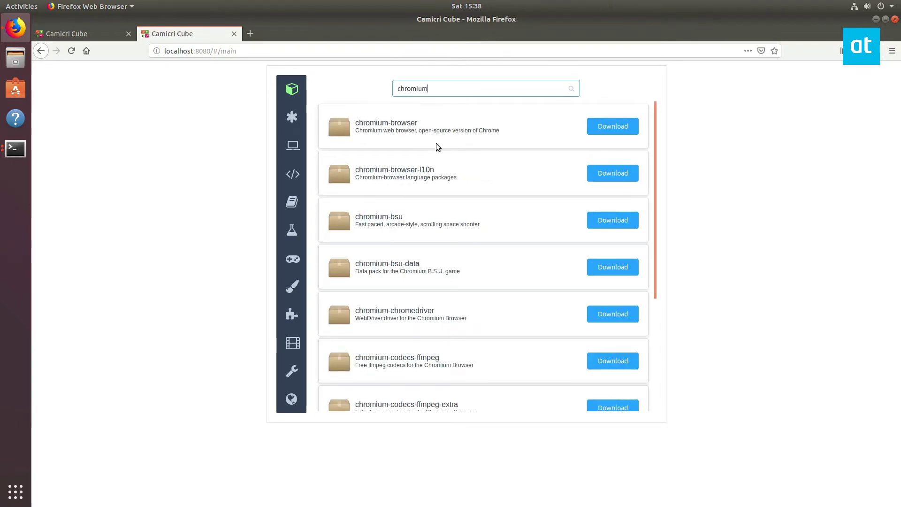
click(613, 127)
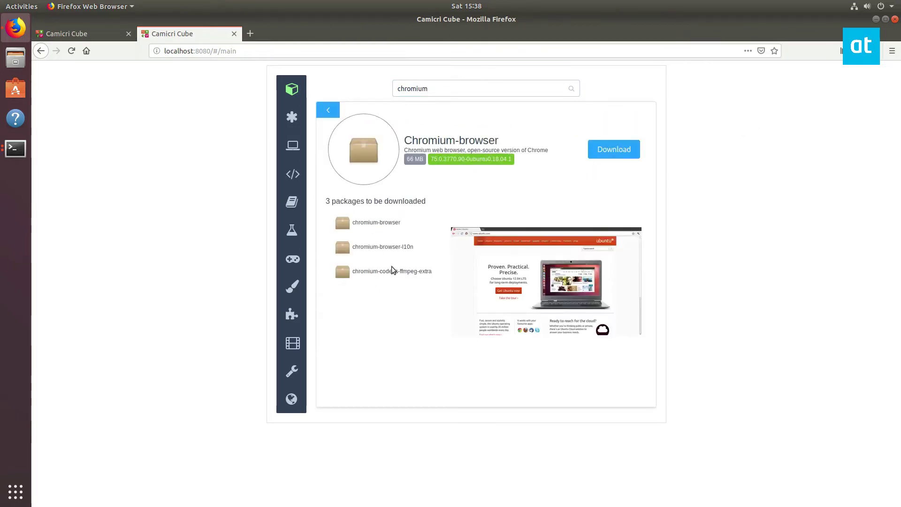
click(608, 159)
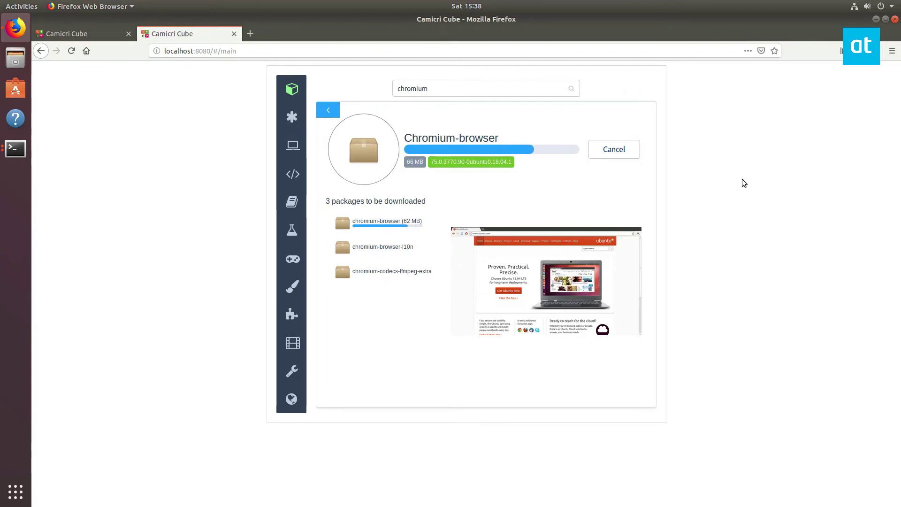
- Open a new browser tab, return to the Camicri Cube page and browse its available packages
click(251, 33)
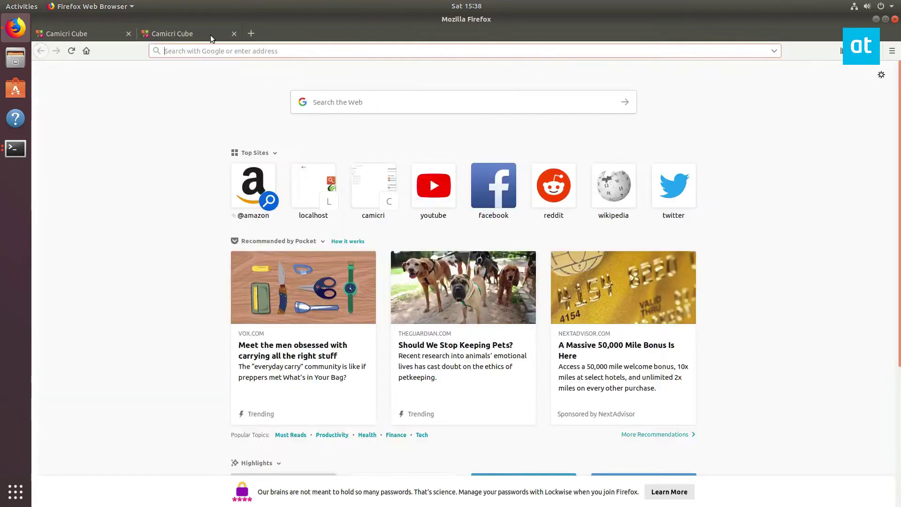
click(211, 35)
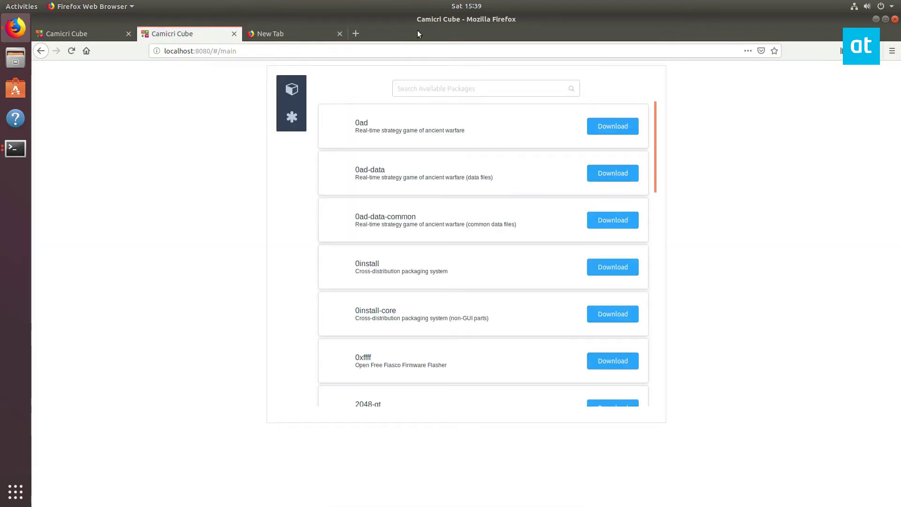
scroll(594, 212, down, 3)
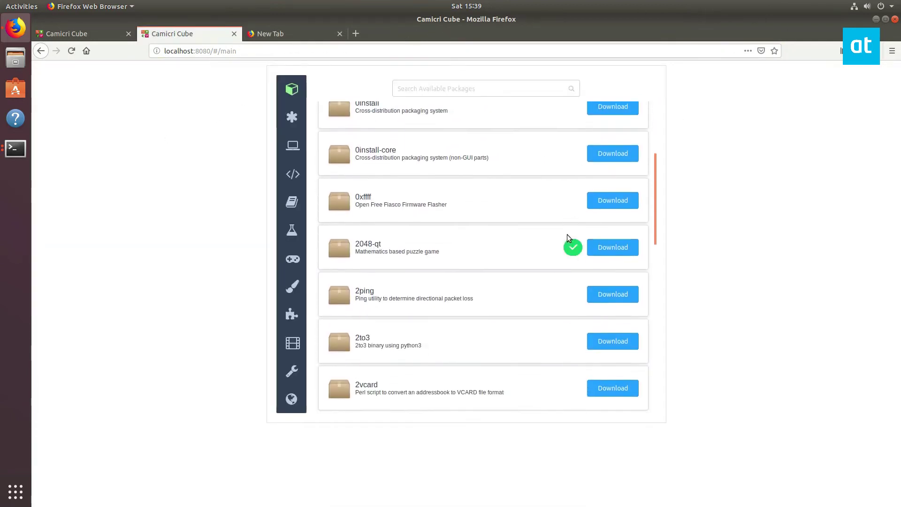
scroll(567, 236, down, 2)
- Minimize the browser and both terminal windows to reveal the desktop
click(875, 19)
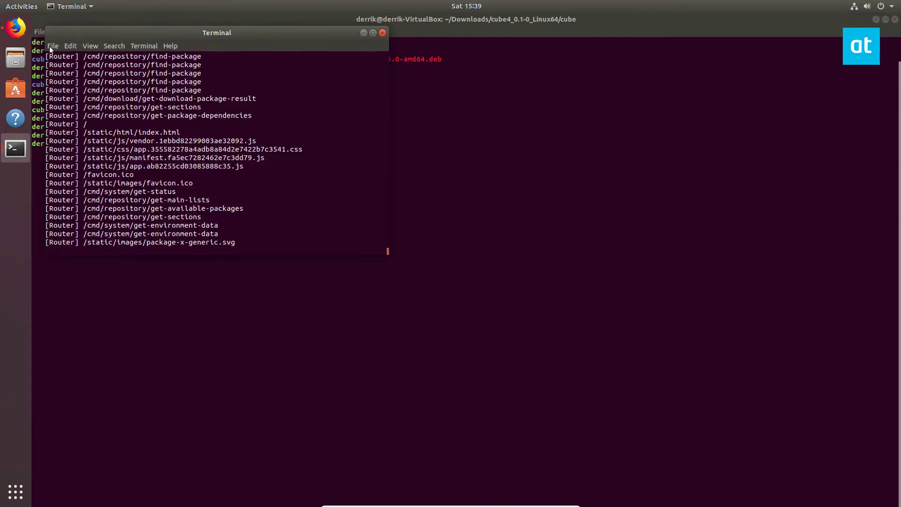
click(363, 32)
click(876, 20)
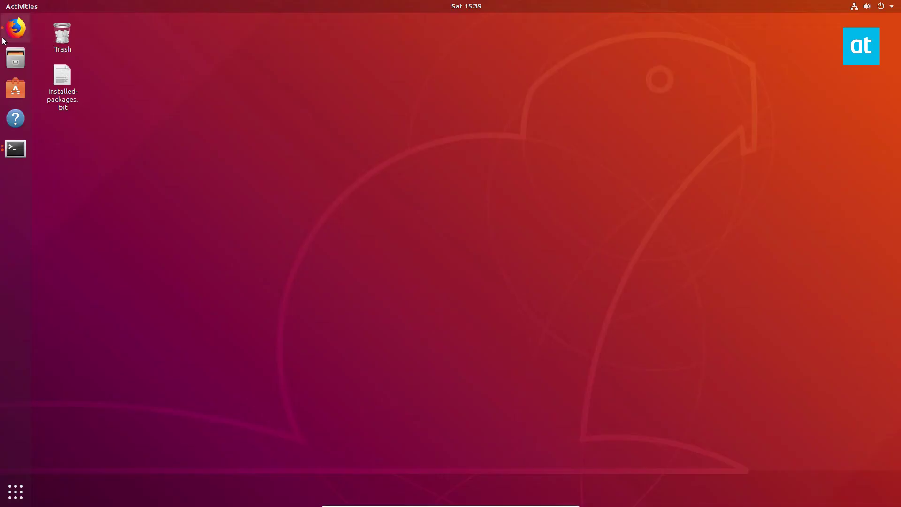
- Open the Files app and go to Downloads/cube4_0.1-0_Linux64/cube/projects
click(13, 57)
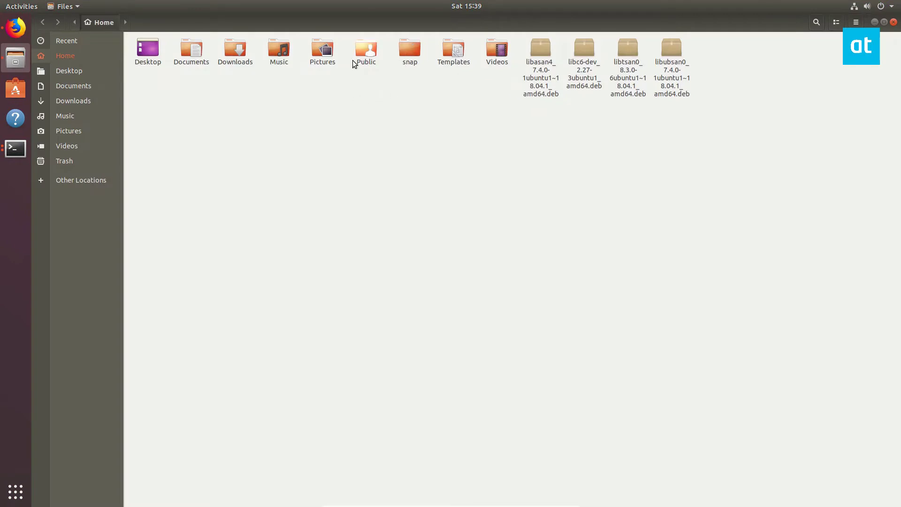
double_click(234, 51)
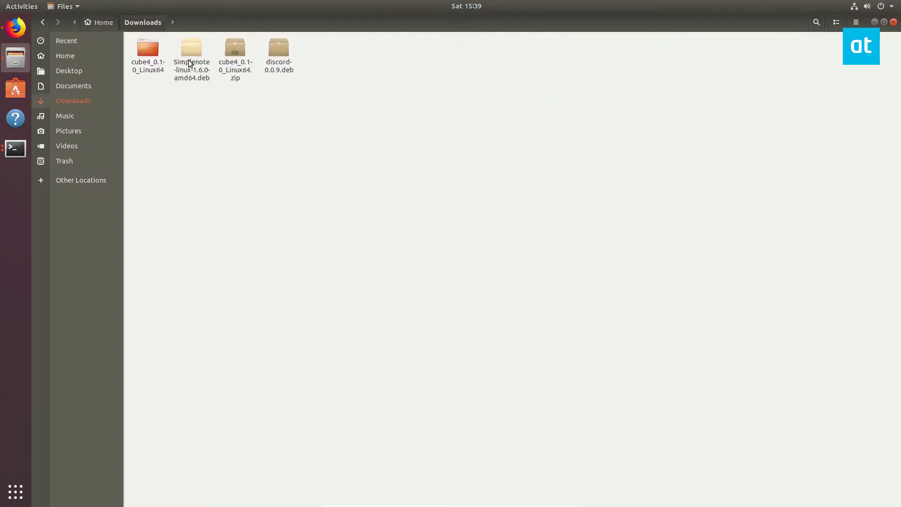
double_click(148, 52)
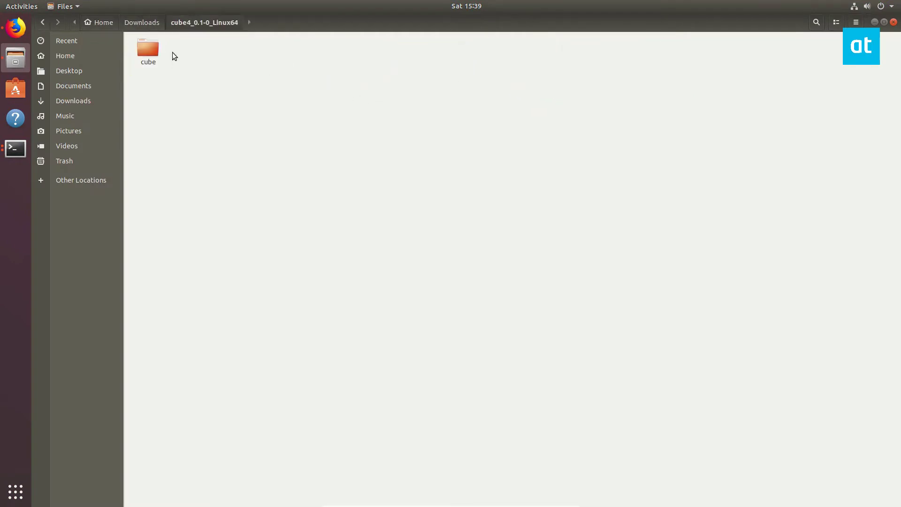
double_click(143, 48)
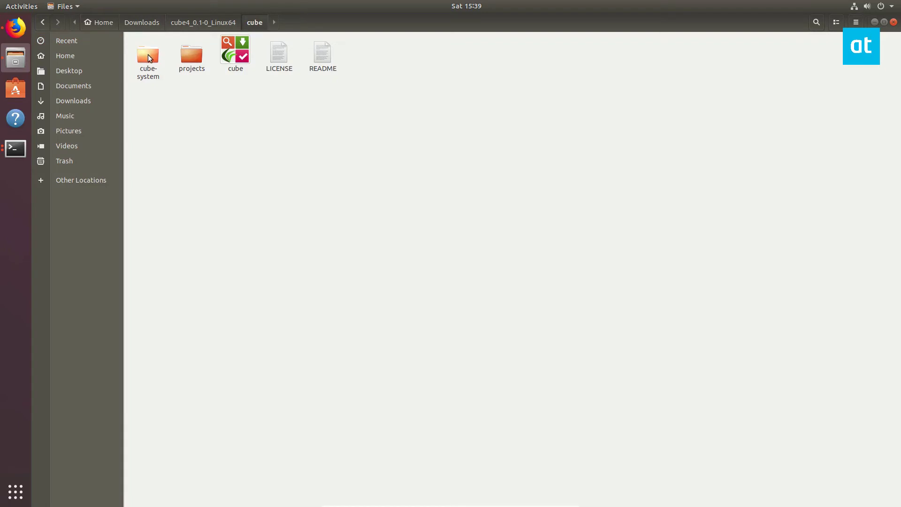
double_click(195, 58)
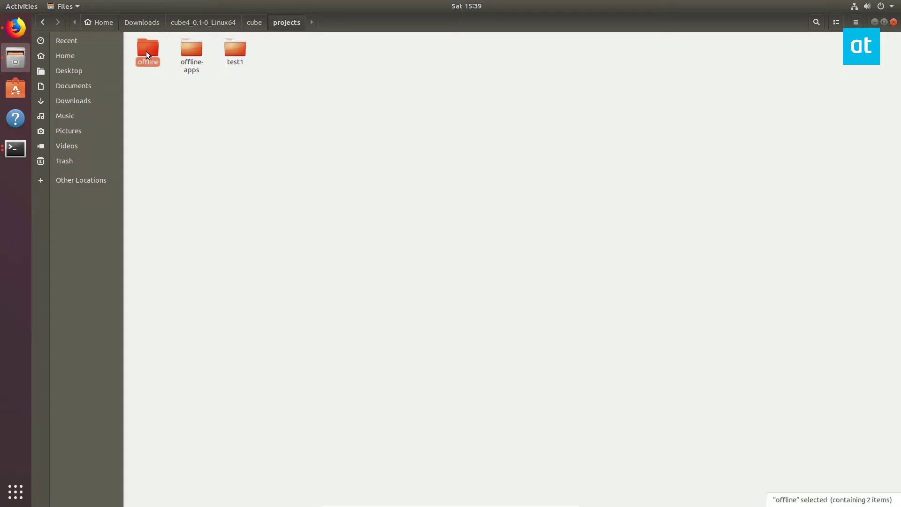
- Open the data/packages folder inside the offline project
double_click(147, 51)
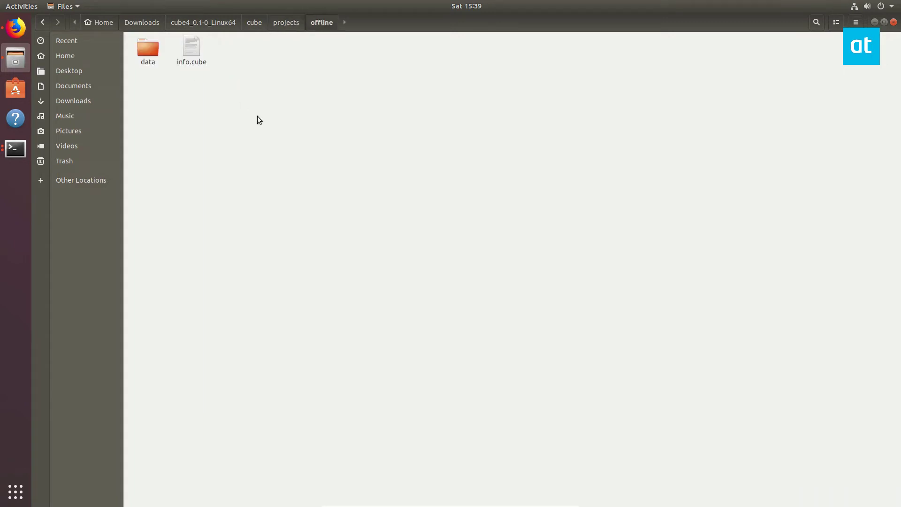
double_click(145, 49)
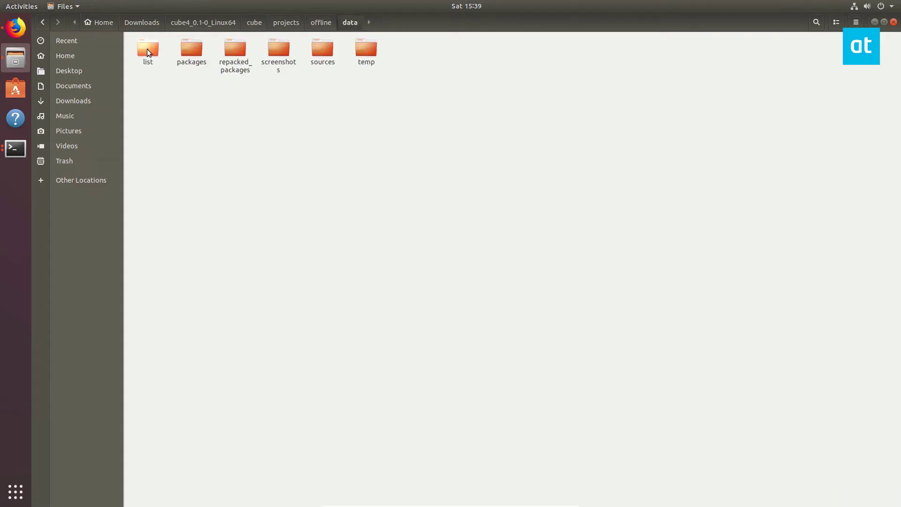
double_click(188, 50)
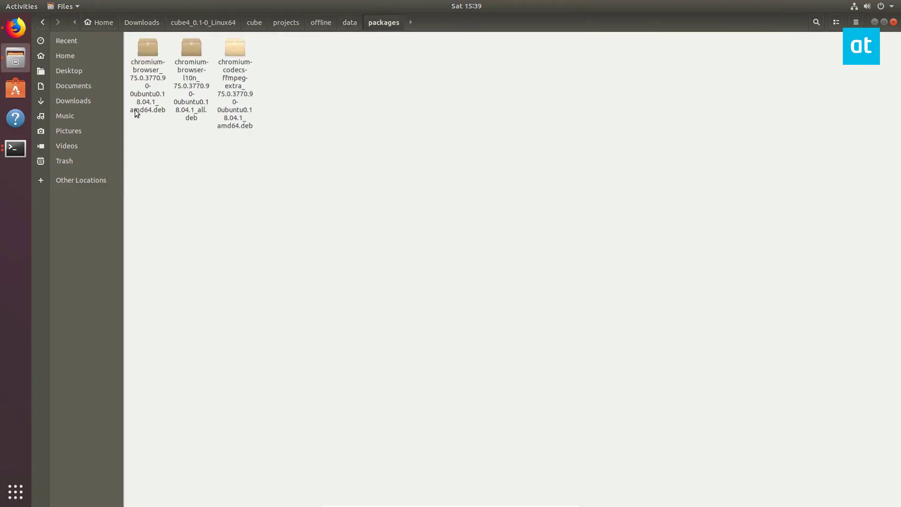
- Highlight the three Chromium .deb files briefly and return to the offline project folder
drag(354, 196, 133, 80)
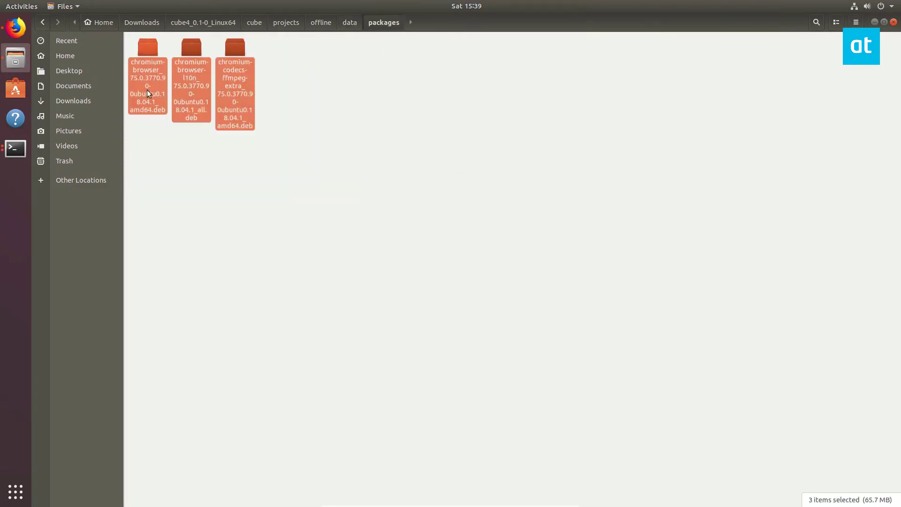
click(357, 121)
click(311, 22)
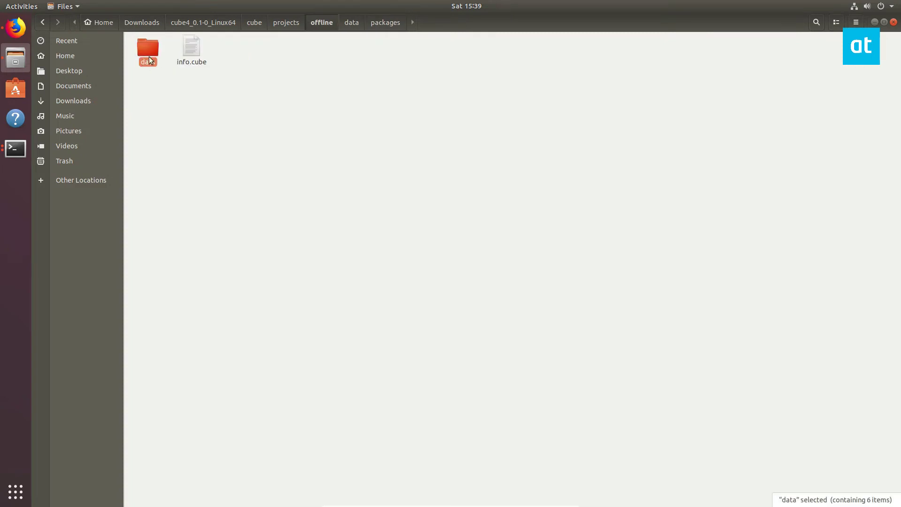
- Copy the offline project folder from the Cube projects directory into Documents
click(275, 22)
right_click(151, 59)
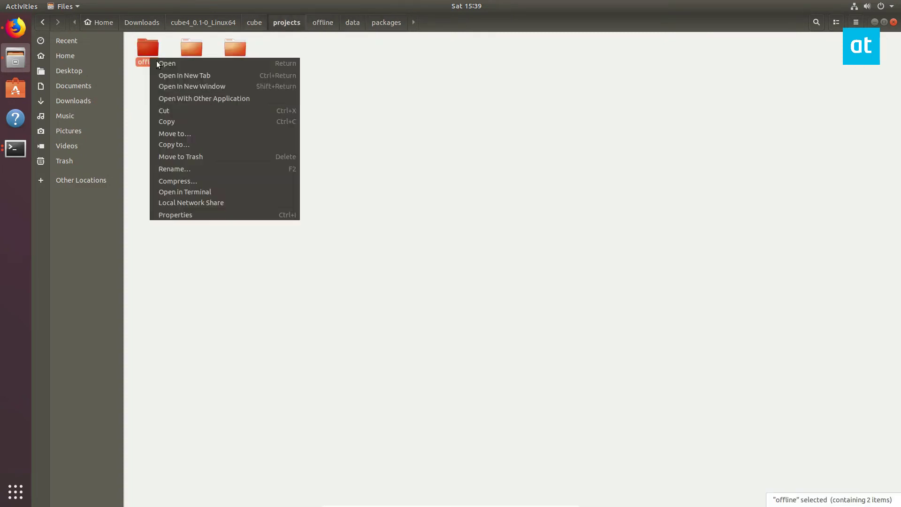
click(173, 120)
click(73, 87)
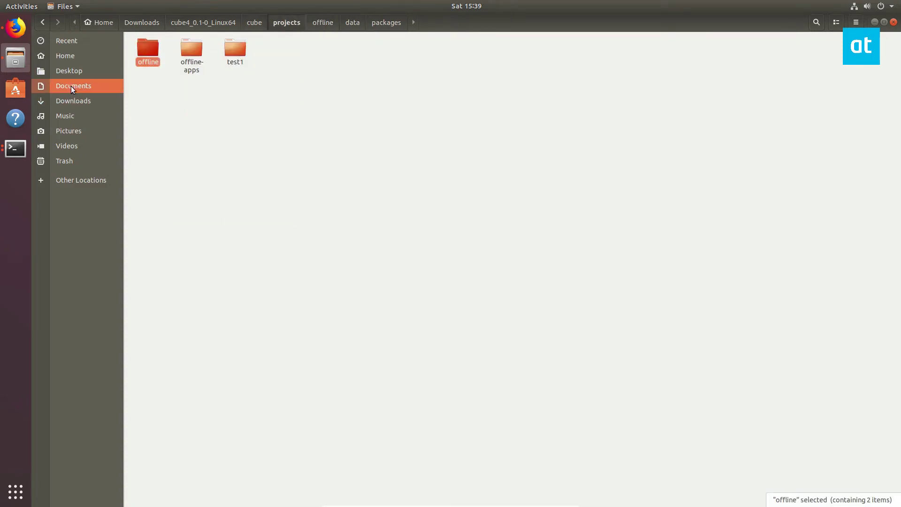
right_click(258, 126)
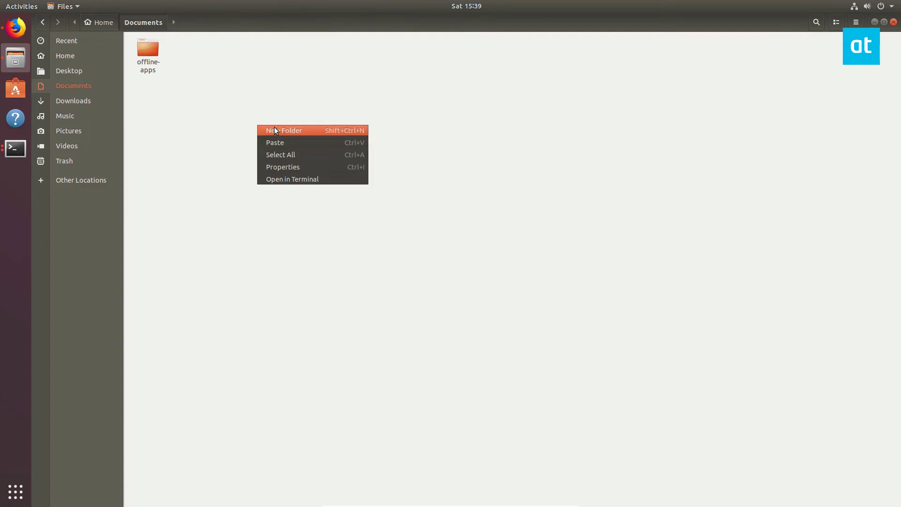
click(296, 142)
click(215, 141)
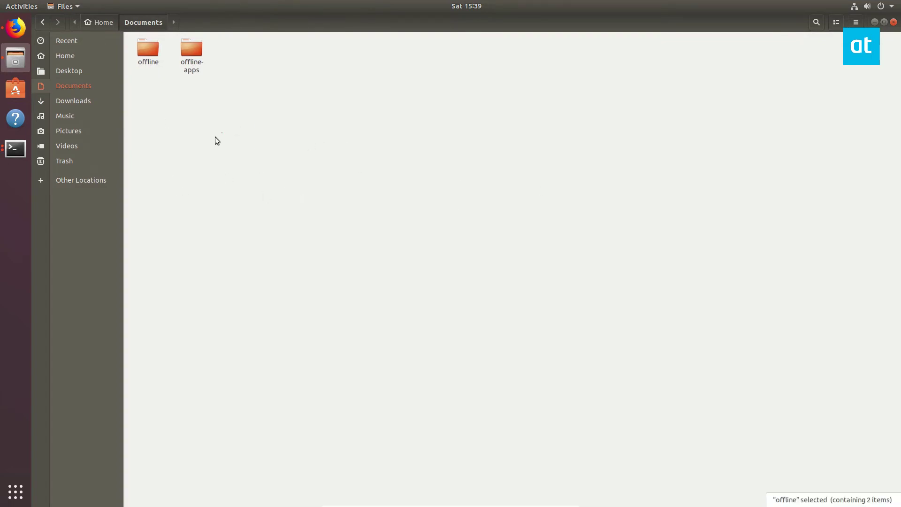
- Turn off the wired network connection to take the computer offline
click(861, 10)
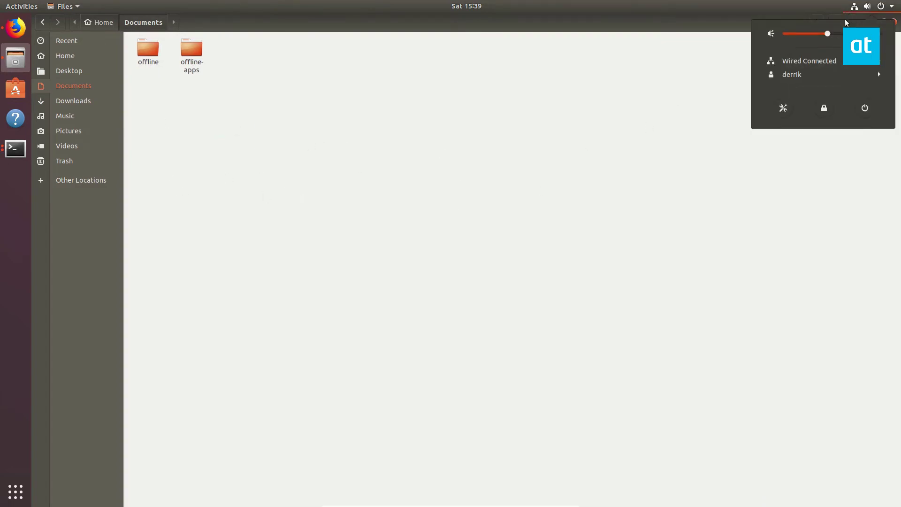
click(826, 59)
click(802, 75)
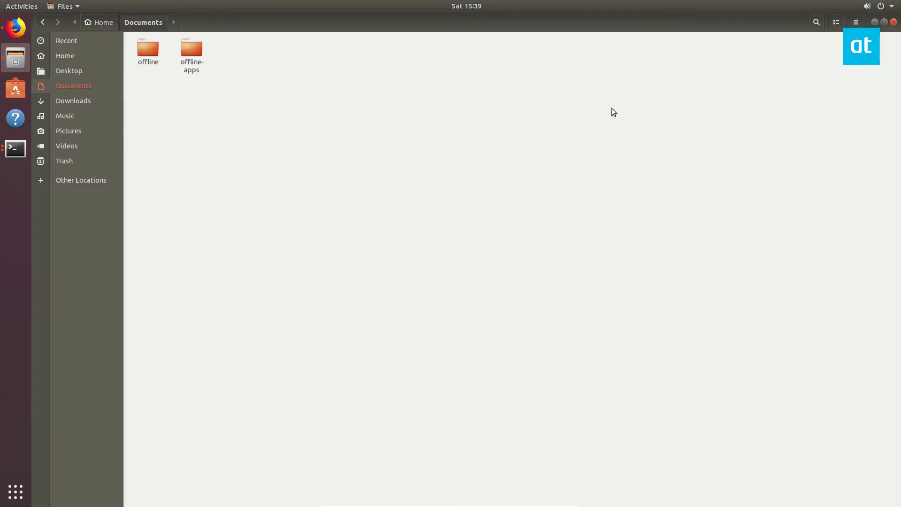
- Go to the data/packages folder inside the copied offline project and open a terminal there
double_click(147, 61)
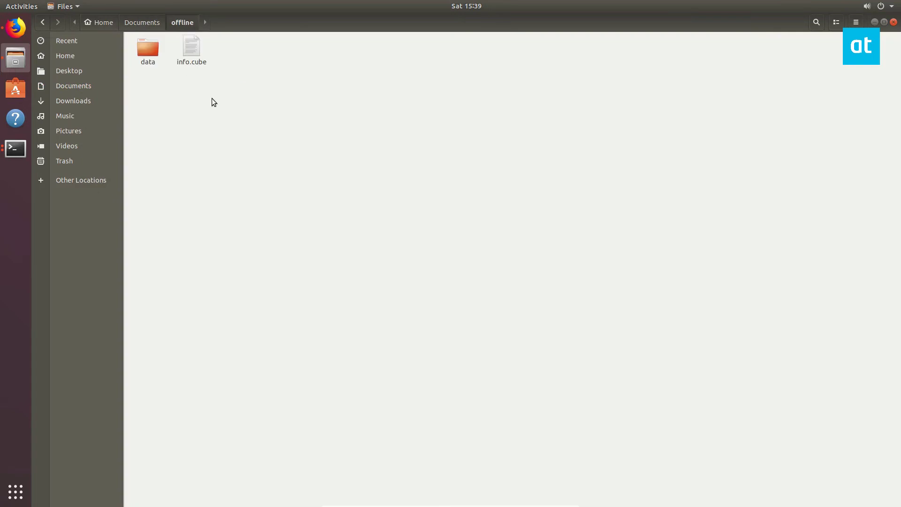
double_click(148, 49)
click(186, 55)
double_click(186, 55)
right_click(325, 100)
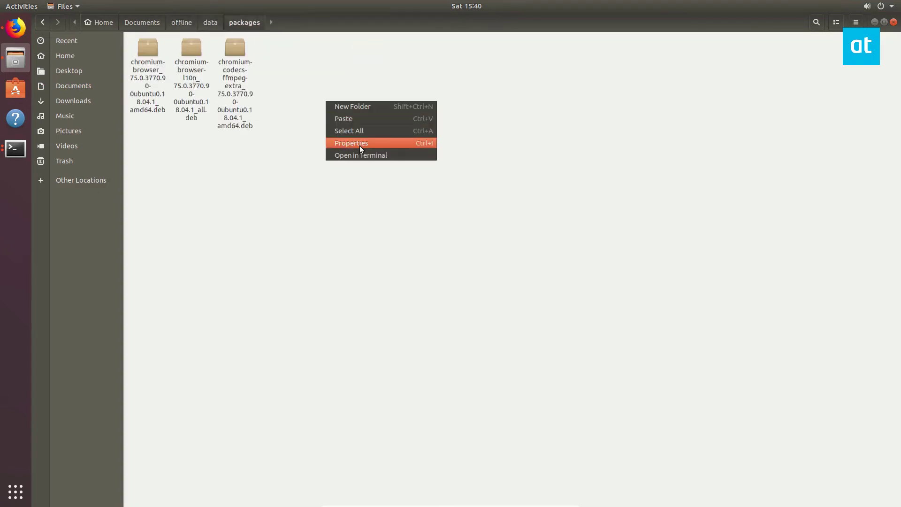
click(363, 155)
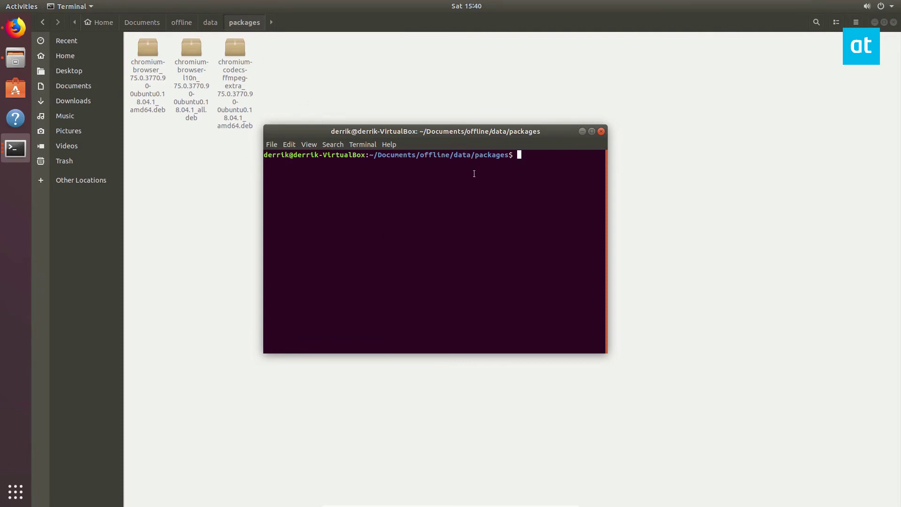
- Install all the Chromium packages with sudo dpkg -i *.deb, entering the sudo password to authorize it
text(sudo dpkg -i *.deb)
key(Return)
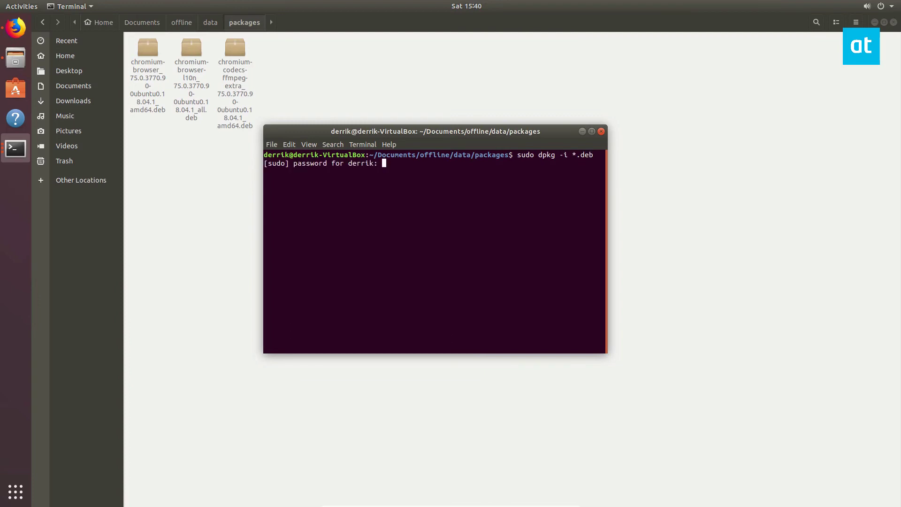
key(Return)
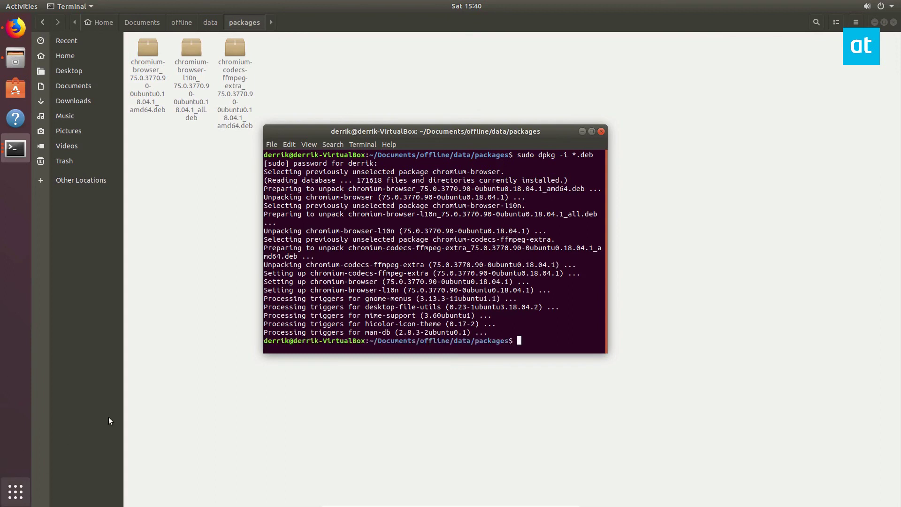
- Search the installed applications for "chr" and launch the Chromium web browser
key(super+a)
text(d)
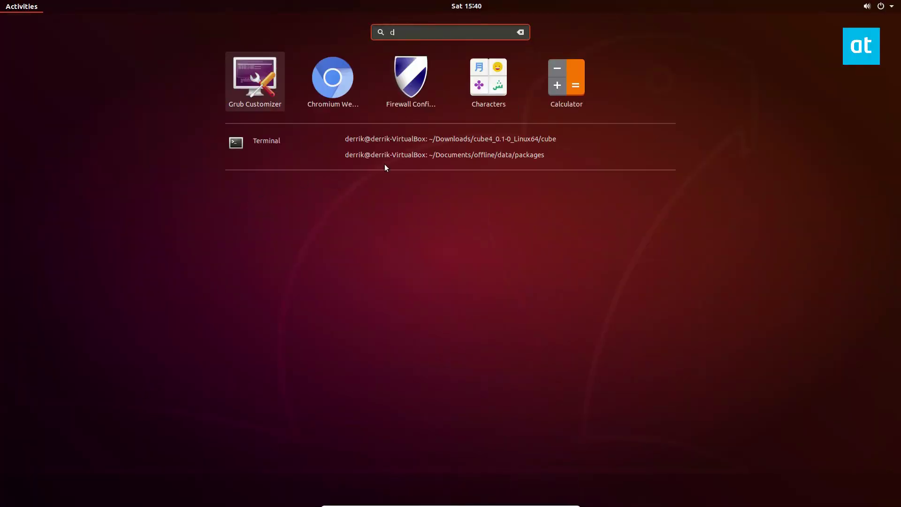
text(hr)
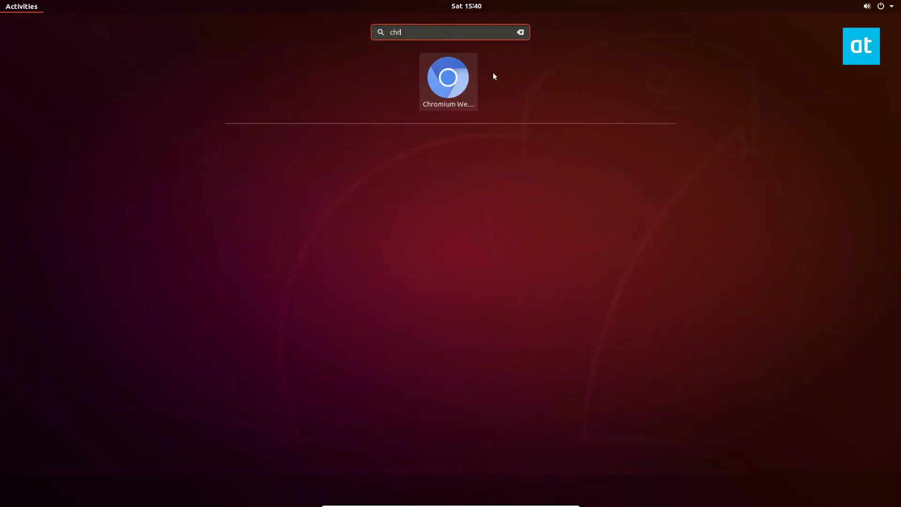
key(Return)
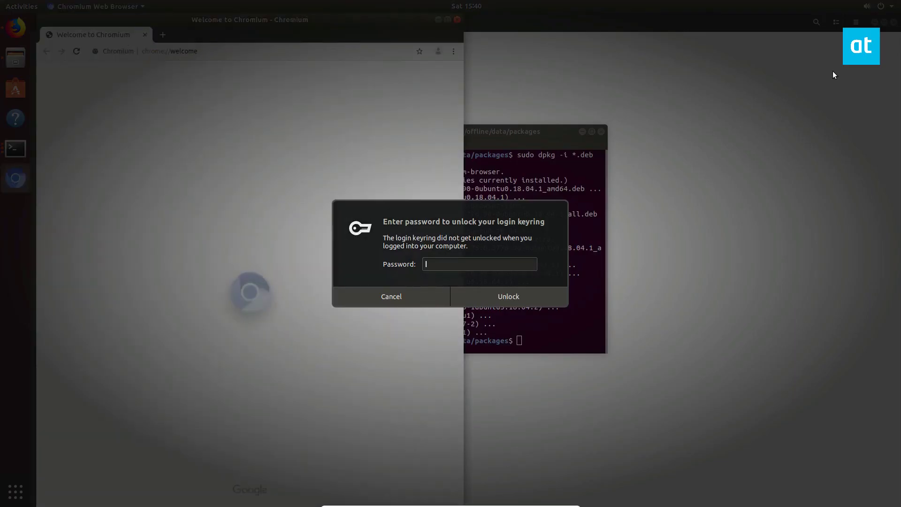
- Start entering the login keyring password, cancel the unlock request, and maximize the Chromium window
text(******)
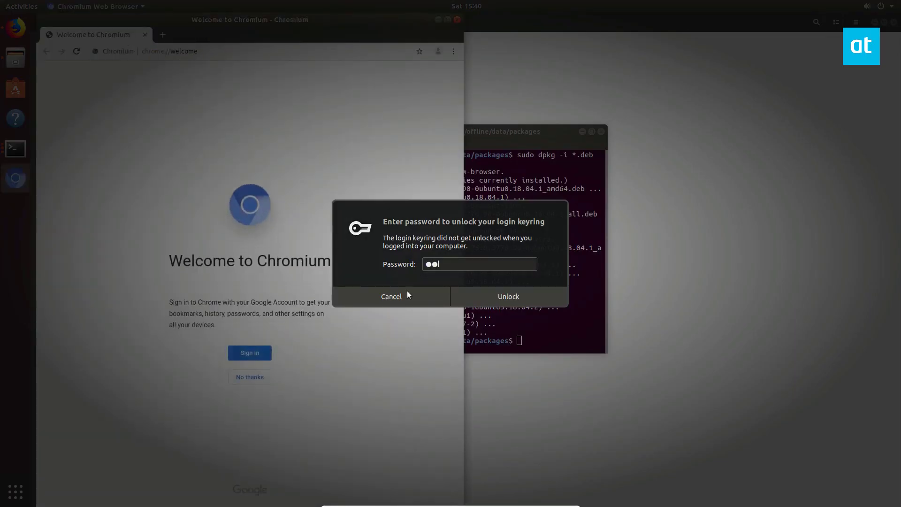
click(406, 291)
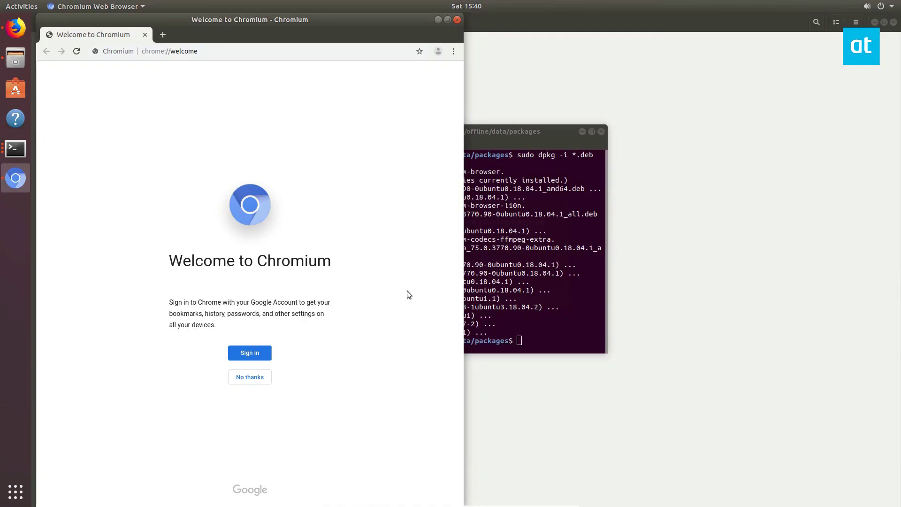
click(447, 20)
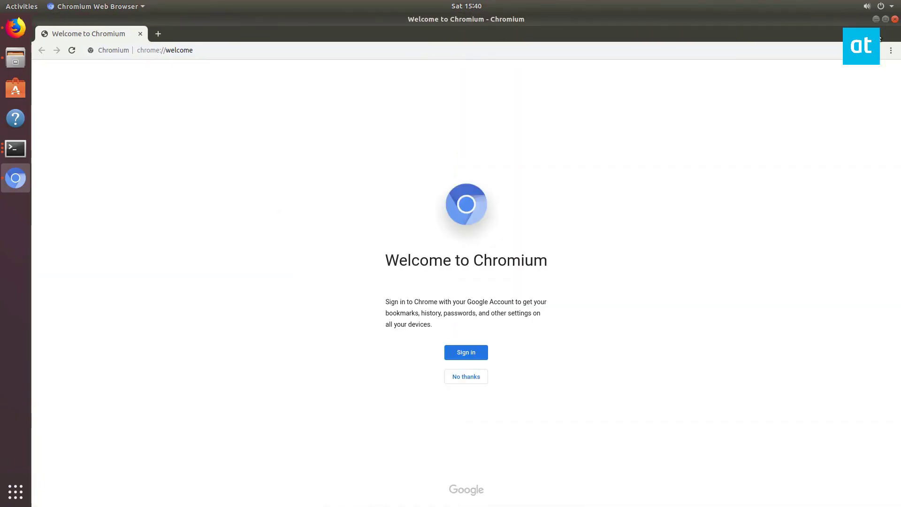
- Minimize the Chromium and Files windows and check the wired network status
click(876, 19)
click(874, 21)
click(875, 20)
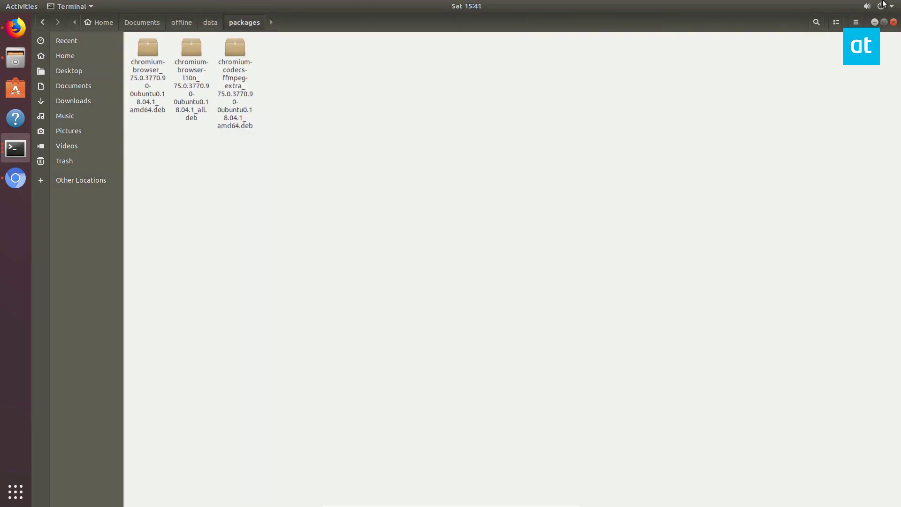
click(881, 6)
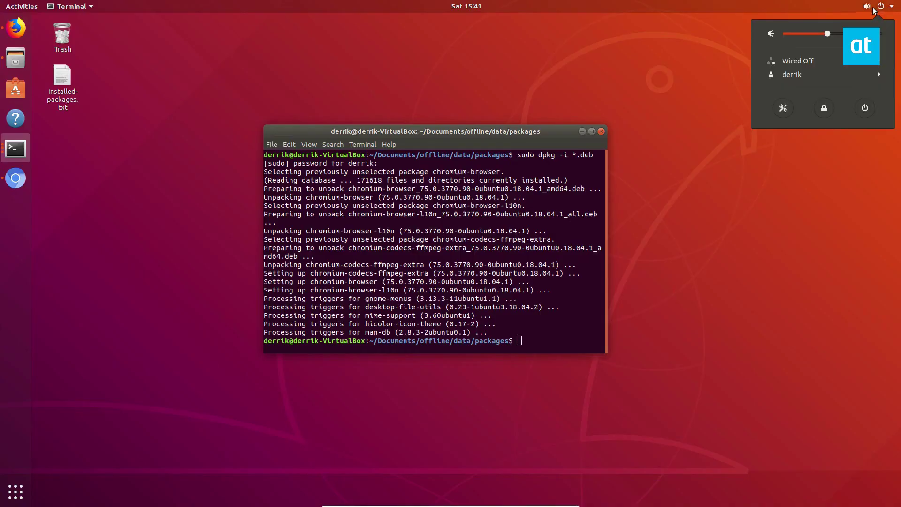
click(734, 304)
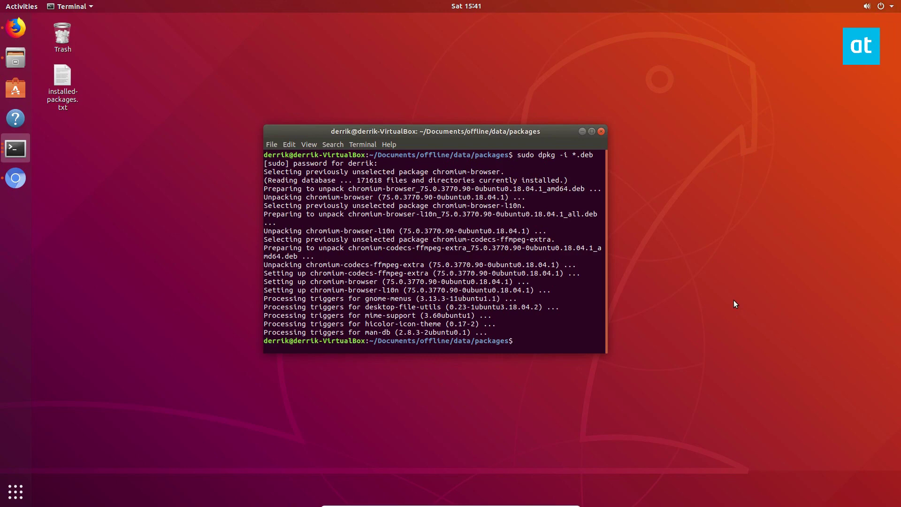